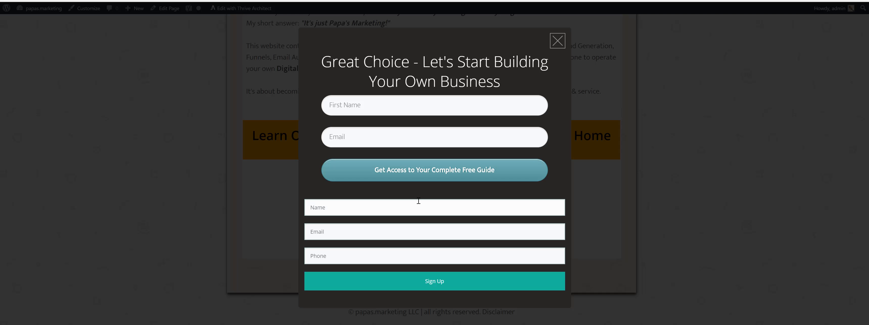
Close and reopen the signup lightbox, then autofill the lower form's name, e-mail and phone fields
left_click(557, 41)
left_click(430, 228)
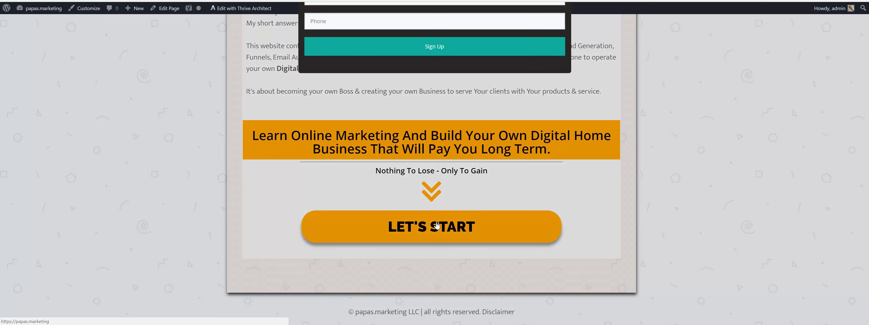
left_click(371, 211)
left_click(351, 220)
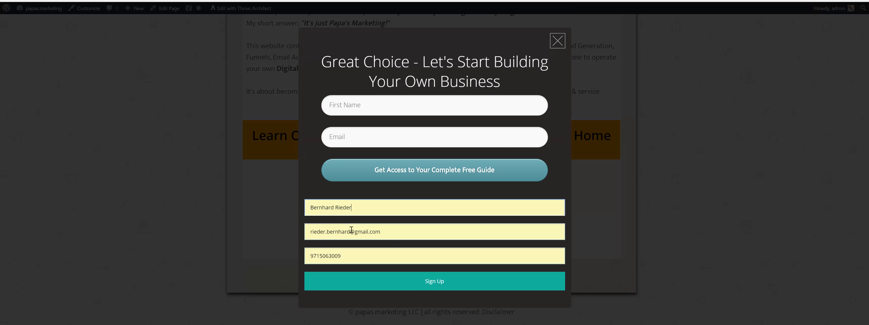
Insert +1 before the @ in the e-mail address and prefix the phone number with +
left_click(351, 233)
type("+1")
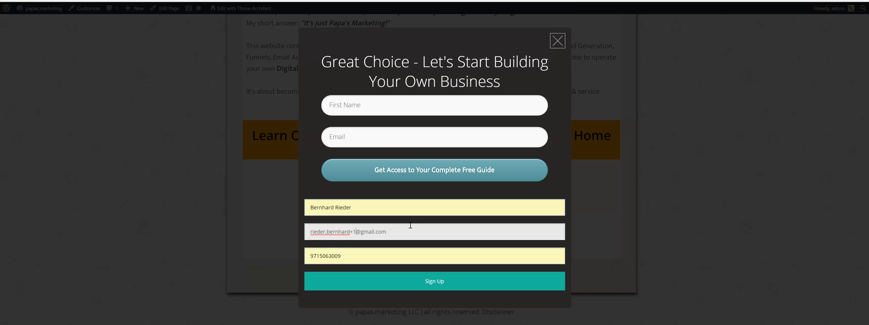
key("Tab")
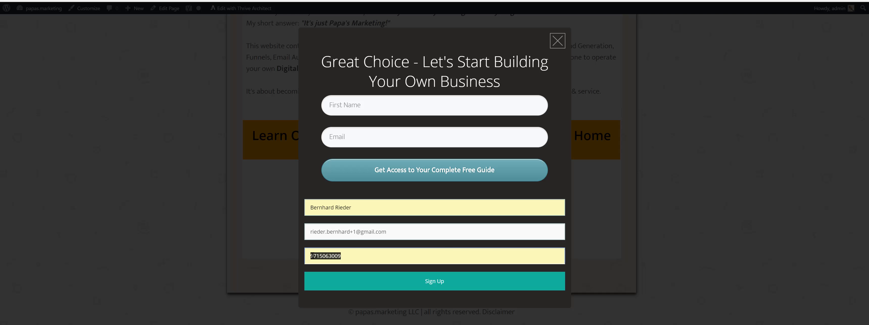
key("Home")
type("+")
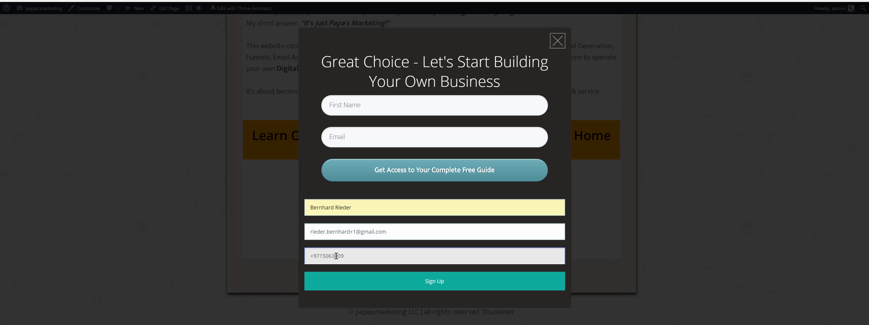
Submit the lower signup form with Sign Up
left_click(315, 256)
left_click(429, 283)
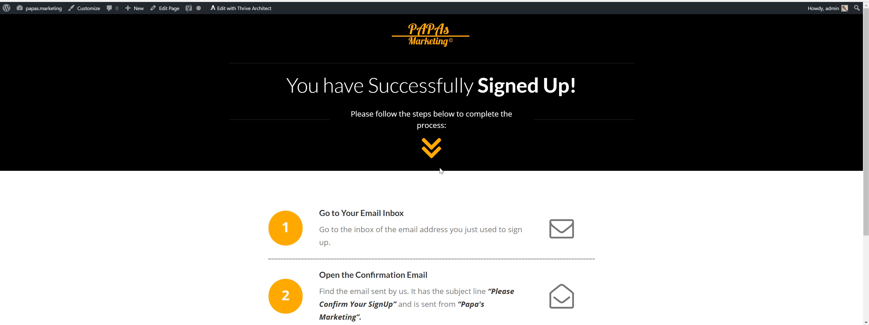
Review the follow-up instructions on the signup success page
scroll(445, 179, "down", 4)
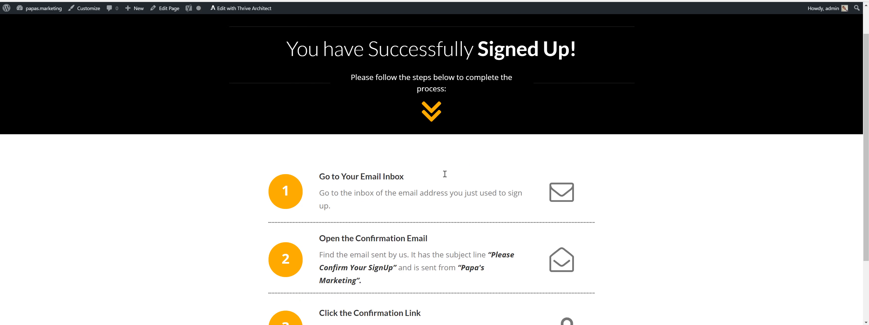
scroll(445, 180, "up", 4)
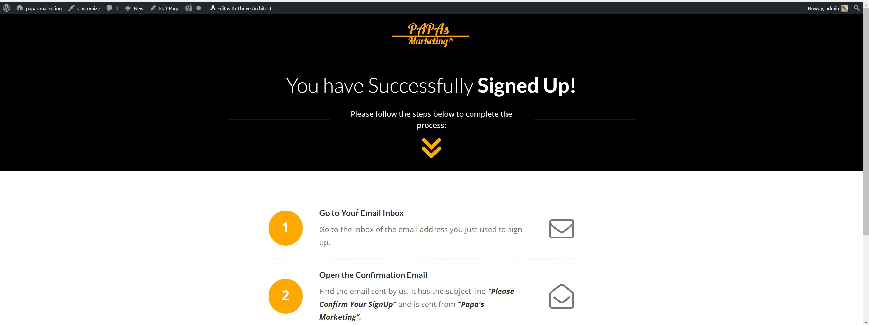
scroll(409, 252, "down", 3)
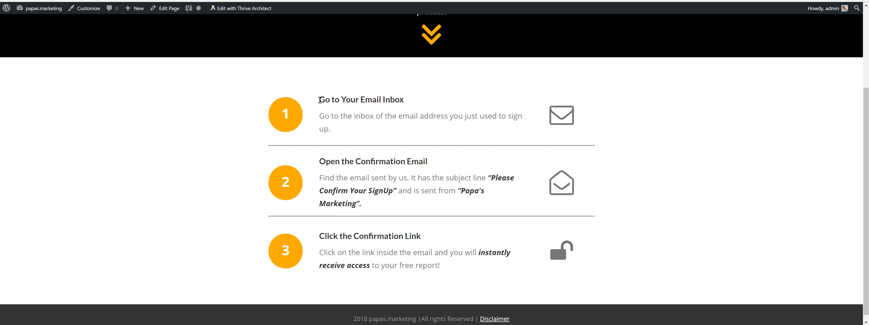
left_click_drag(320, 100, 412, 101)
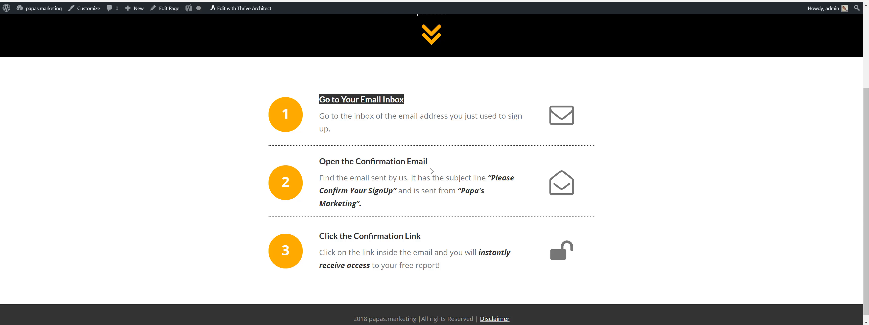
scroll(430, 167, "up", 2)
scroll(430, 168, "up", 1)
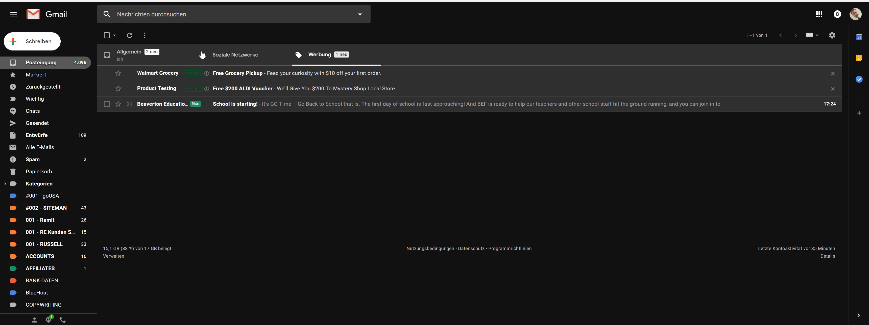
Open the 'Please confirm your subscription to papas.marketing' email in Gmail and examine its sender details and body text
left_click(41, 63)
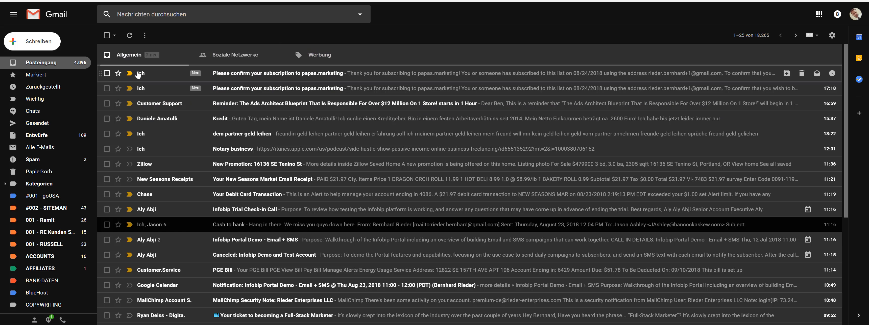
left_click(195, 73)
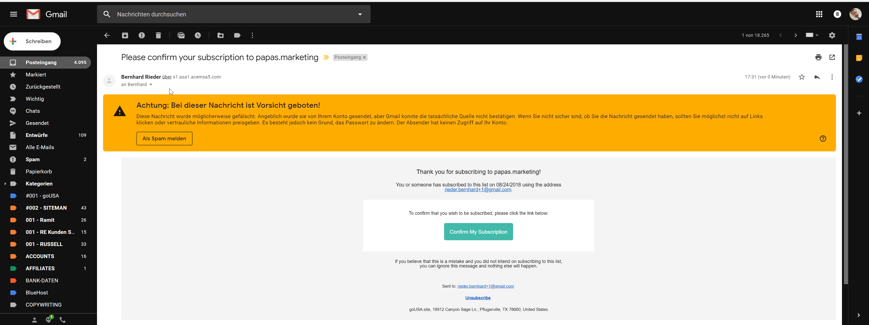
left_click(151, 84)
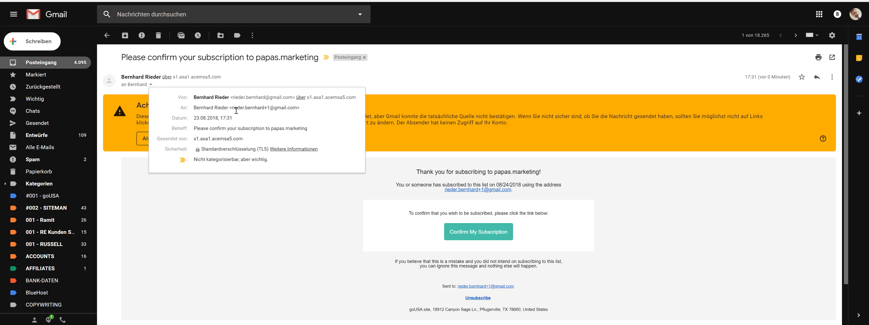
left_click(190, 79)
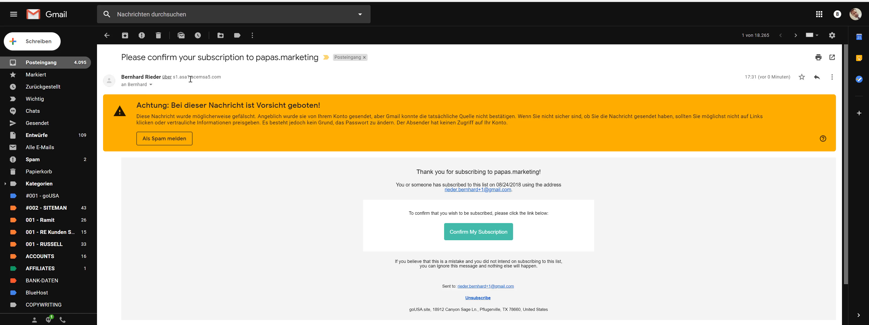
left_click_drag(173, 77, 222, 77)
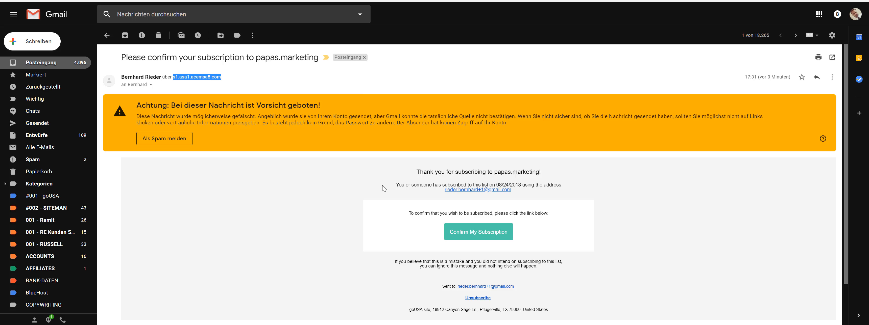
left_click(151, 85)
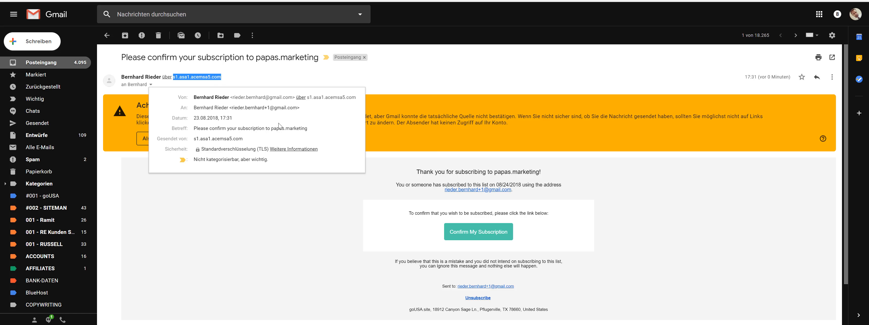
left_click(389, 113)
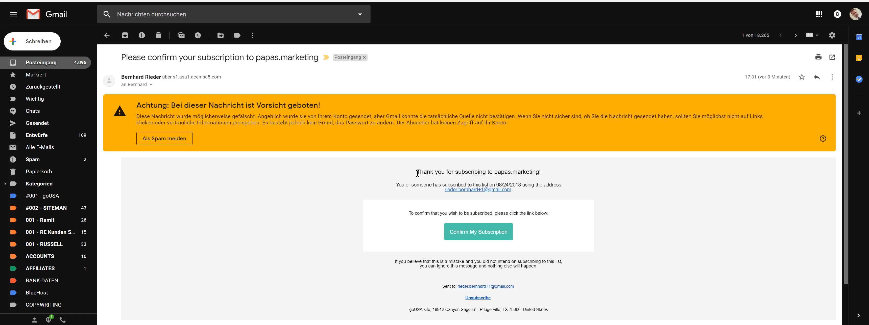
left_click_drag(417, 173, 550, 176)
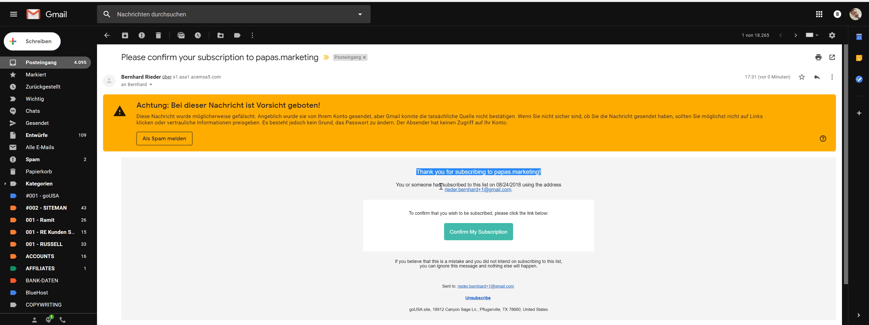
left_click_drag(396, 185, 573, 188)
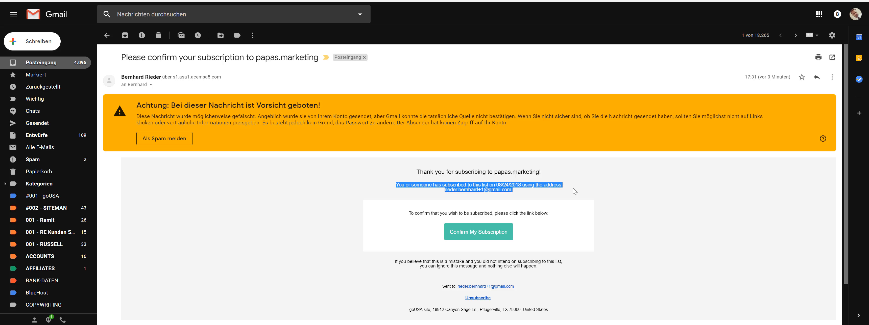
left_click(598, 194)
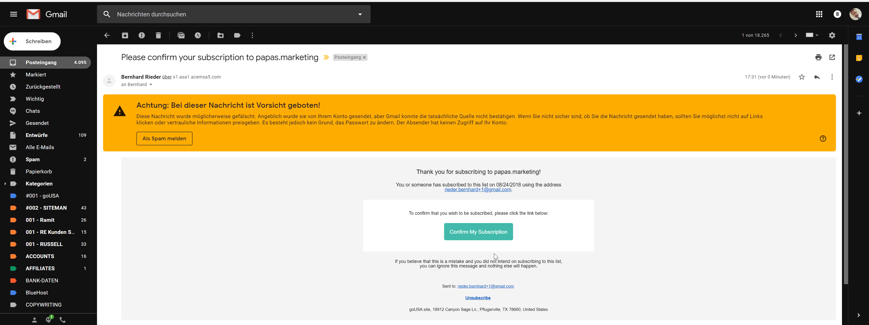
scroll(532, 260, "down", 2)
scroll(533, 247, "up", 1)
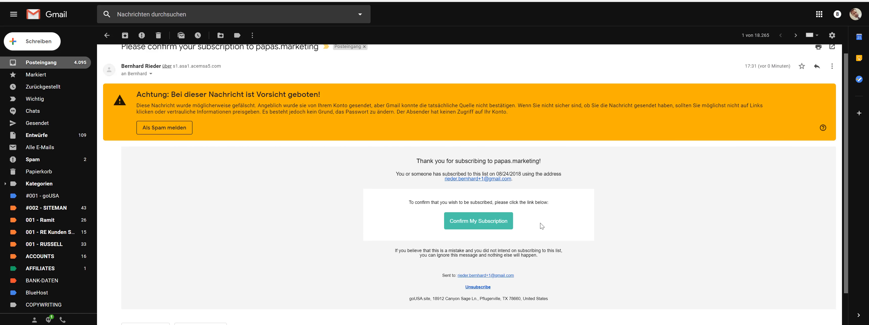
Confirm the subscription through the email's Confirm My Subscription link
left_click(482, 223)
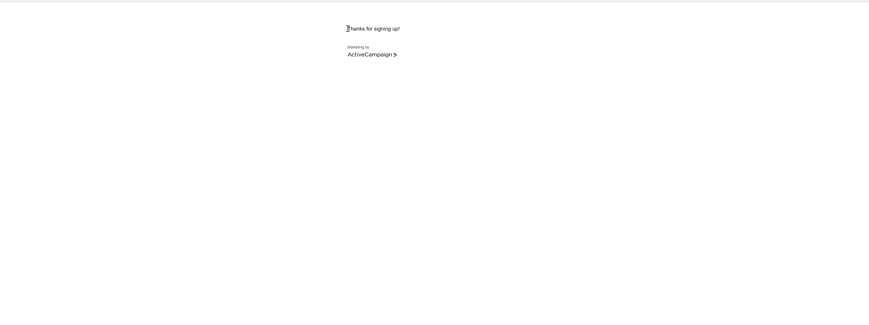
left_click_drag(347, 28, 406, 31)
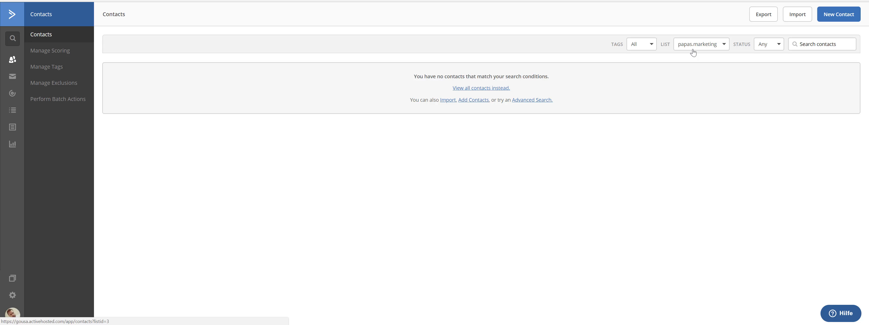
In ActiveCampaign, filter the contacts list by the papas.marketing list
left_click(35, 51)
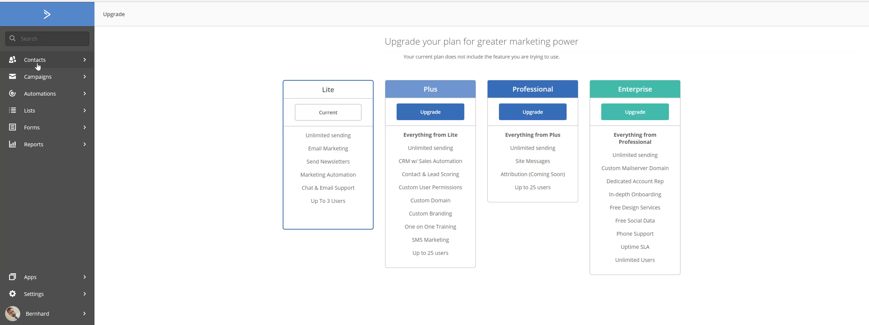
left_click(37, 62)
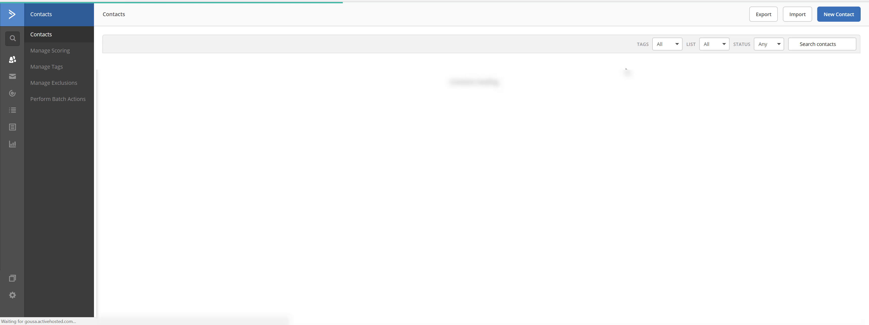
left_click(713, 49)
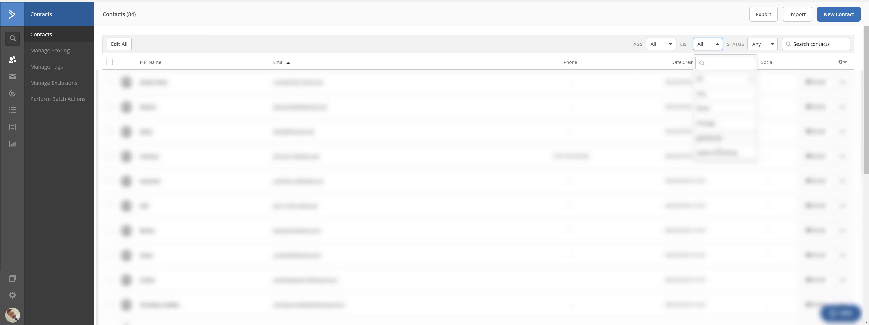
left_click(718, 156)
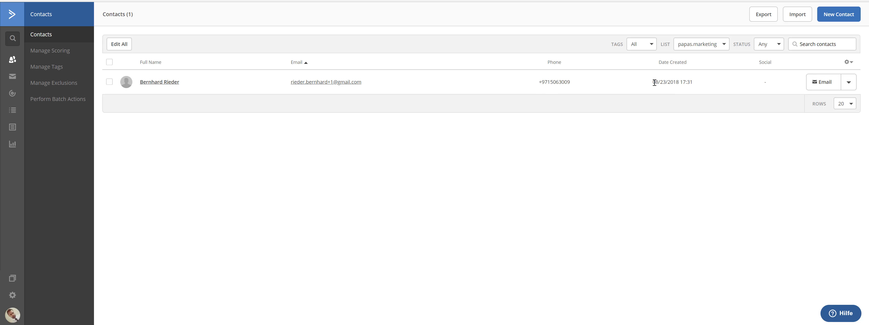
Open the newly added contact's record to inspect its details
left_click_drag(652, 82, 687, 84)
left_click(164, 83)
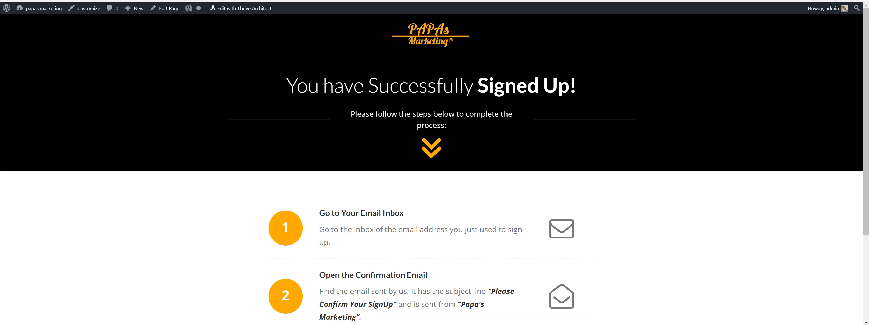
left_click_drag(319, 213, 404, 213)
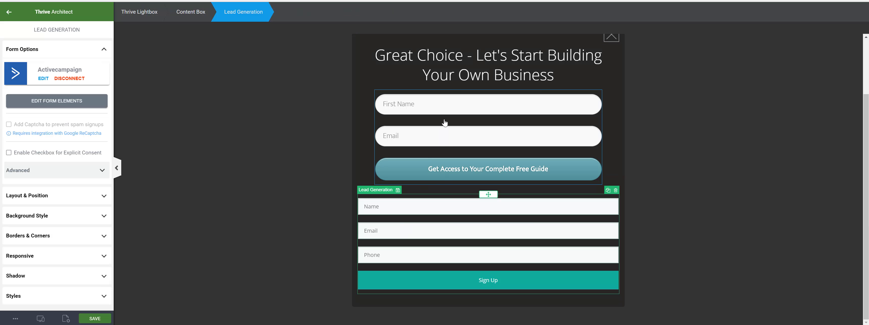
In Thrive Architect, select the lower lead generation form and enter its form elements editing mode
left_click(462, 127)
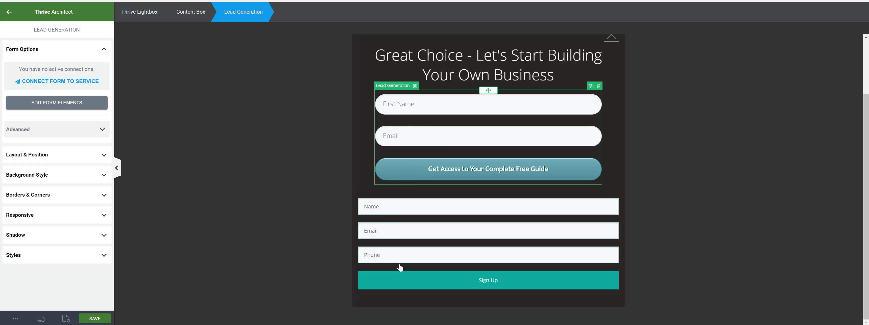
left_click(403, 235)
left_click(52, 108)
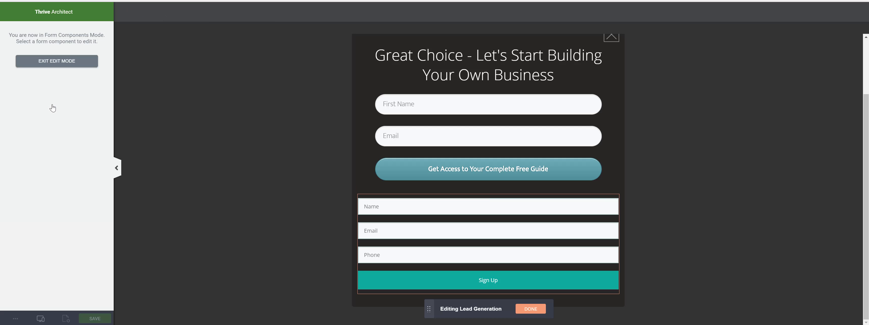
Round the corners of the lower form's input fields with a 51 px border radius
left_click(428, 209)
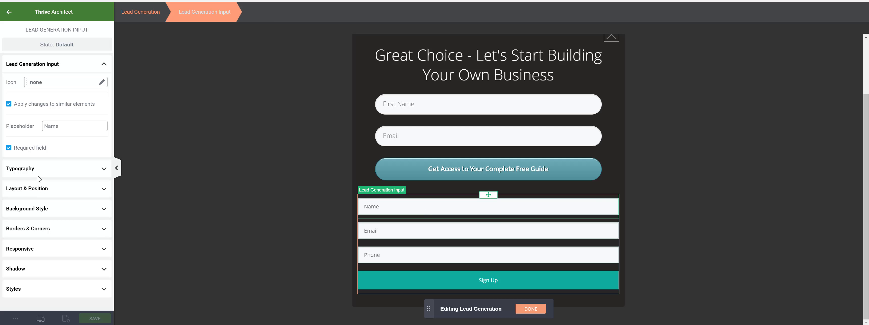
left_click(51, 229)
left_click(100, 216)
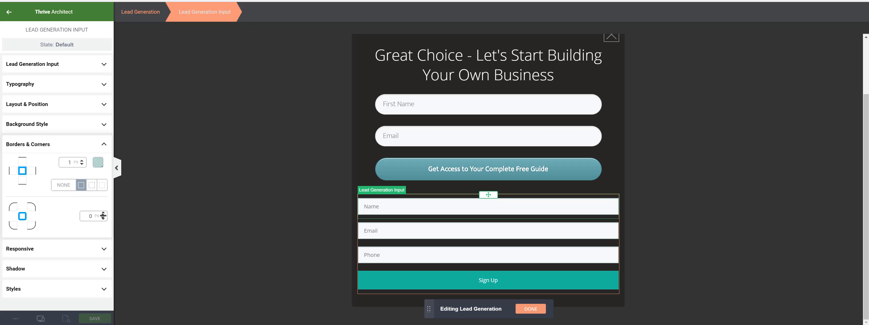
type("22")
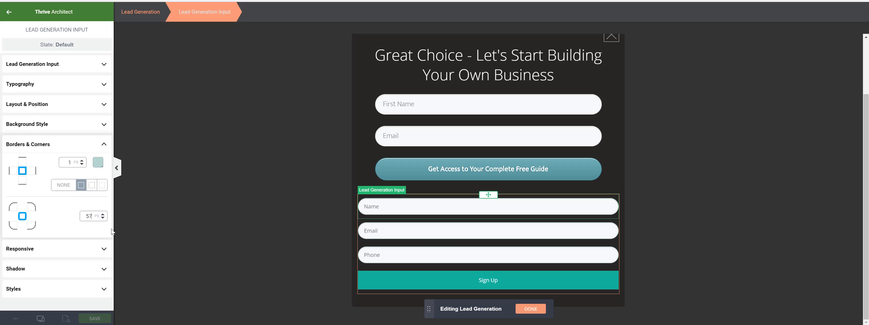
key("BackSpace")
key("BackSpace")
type("97")
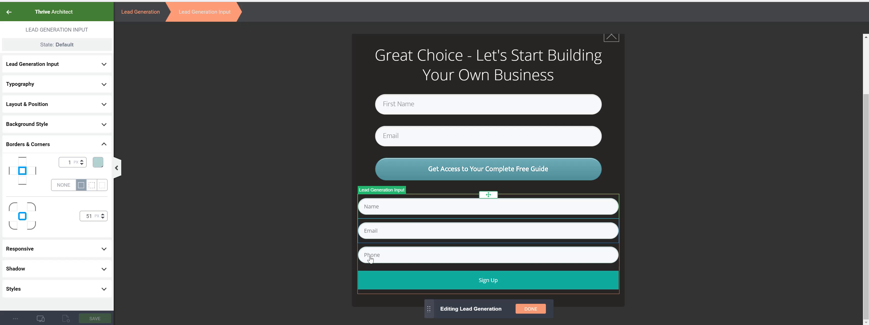
Change the submit button's background colour to #ffad00 and leave form editing mode
left_click(368, 288)
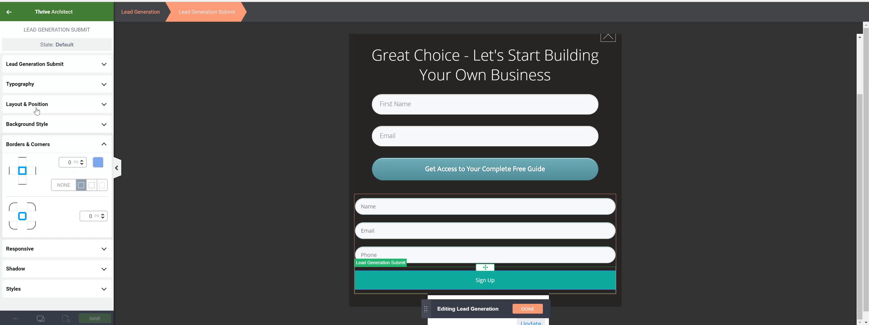
left_click(41, 132)
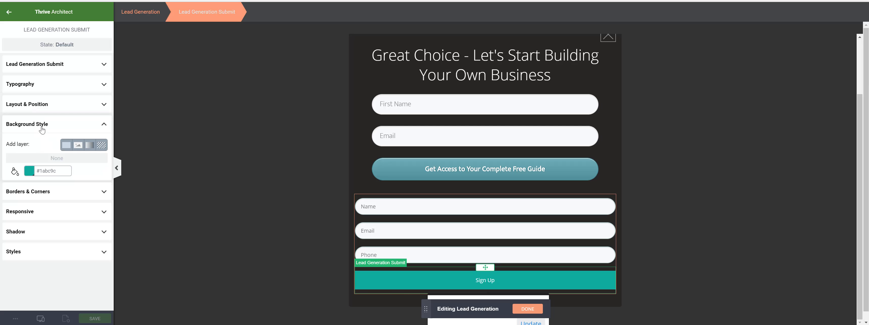
left_click(30, 171)
left_click(33, 279)
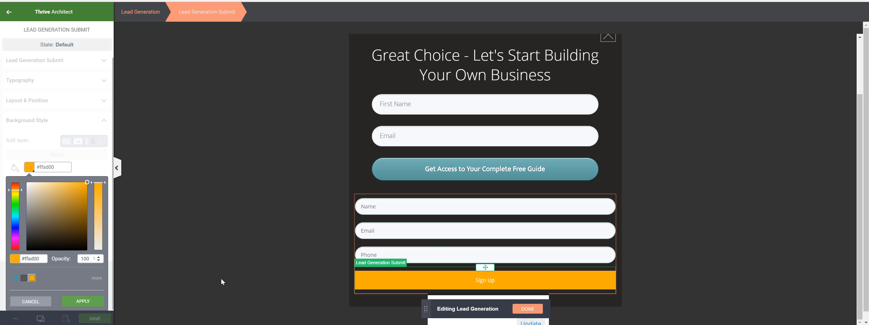
left_click(83, 300)
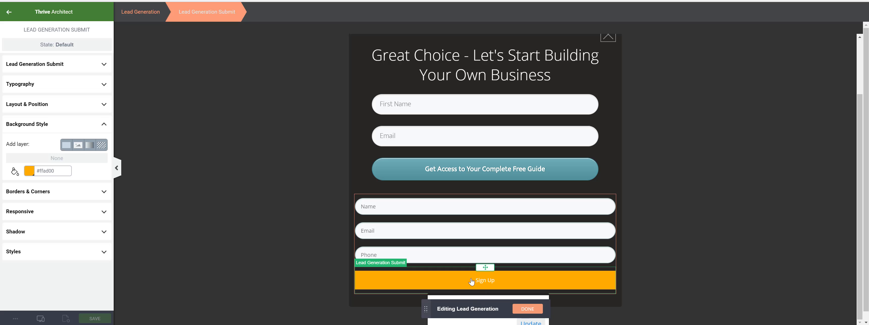
left_click(528, 309)
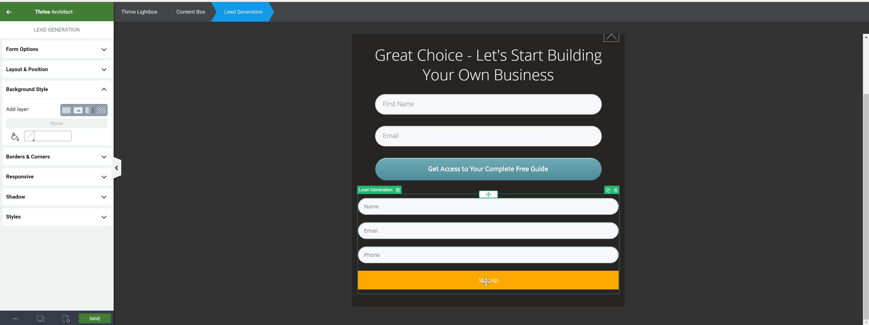
Set the submit button's text colour to #000000 and make the button text bold
left_click(38, 102)
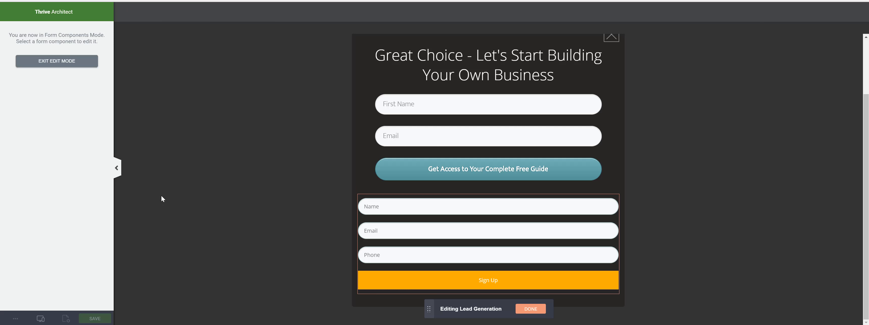
left_click(491, 283)
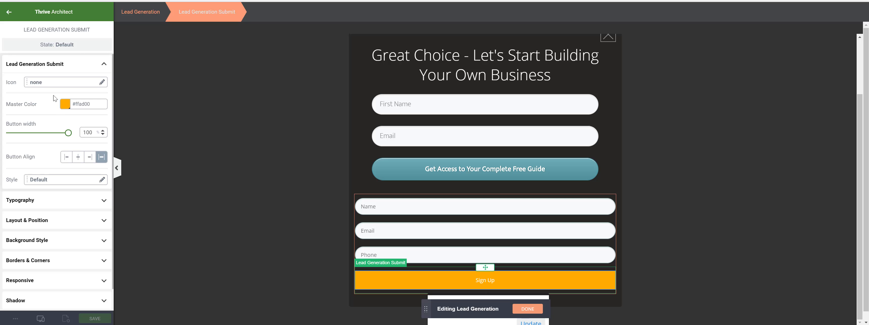
left_click(48, 66)
left_click(40, 91)
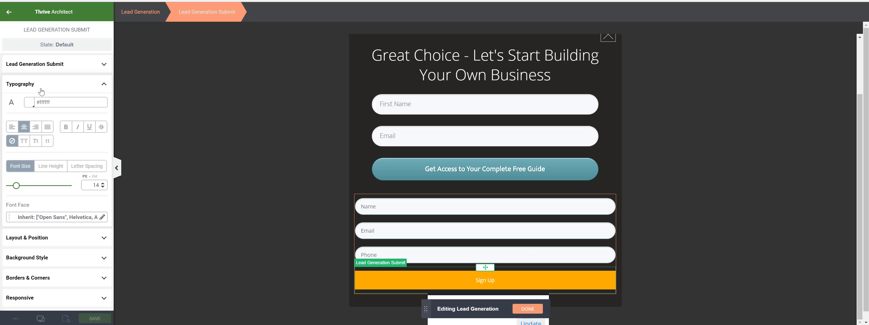
left_click(29, 102)
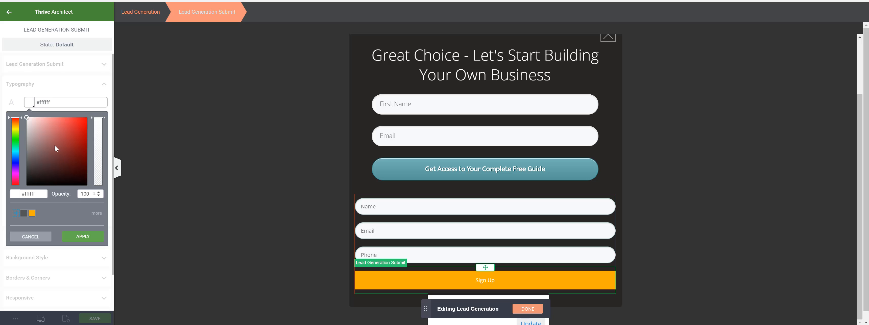
left_click(87, 238)
left_click(65, 130)
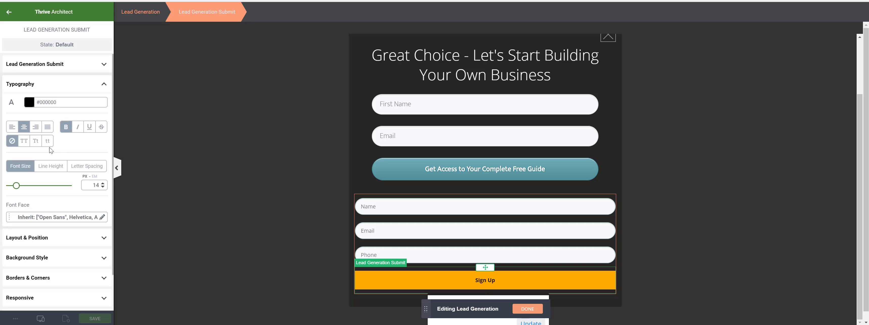
Delete the upper lead generation form from the lightbox, keeping only the lower form
scroll(482, 291, "down", 2)
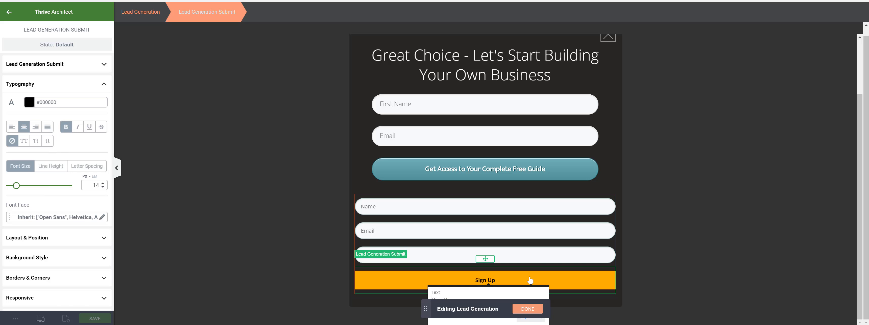
left_click(526, 310)
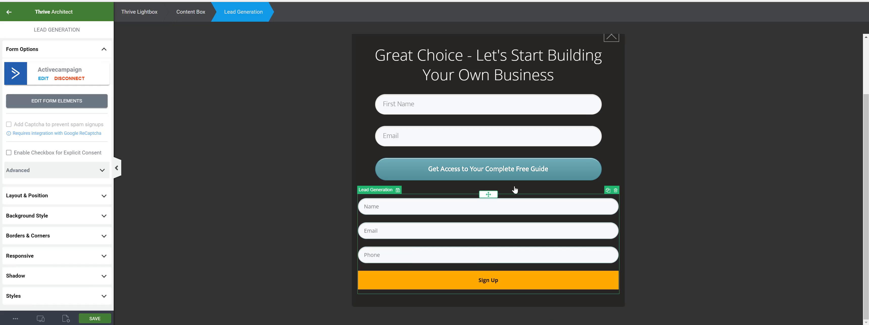
left_click(536, 122)
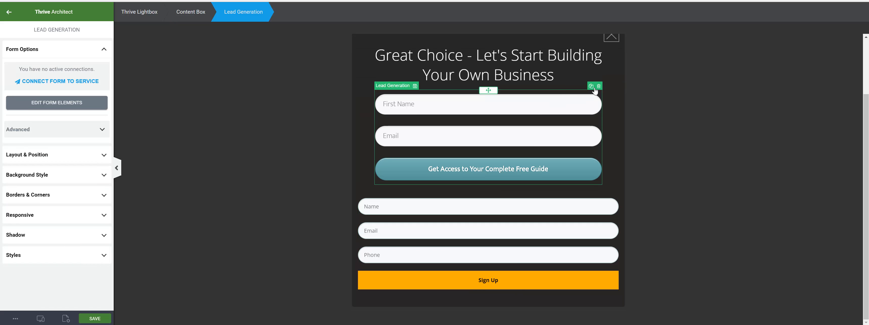
left_click(598, 89)
left_click(509, 254)
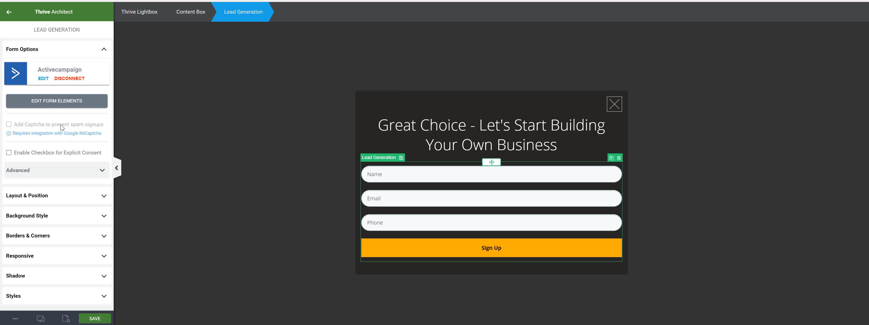
Change the submit button's text to "Let's Start My Business"
left_click(45, 98)
left_click(476, 256)
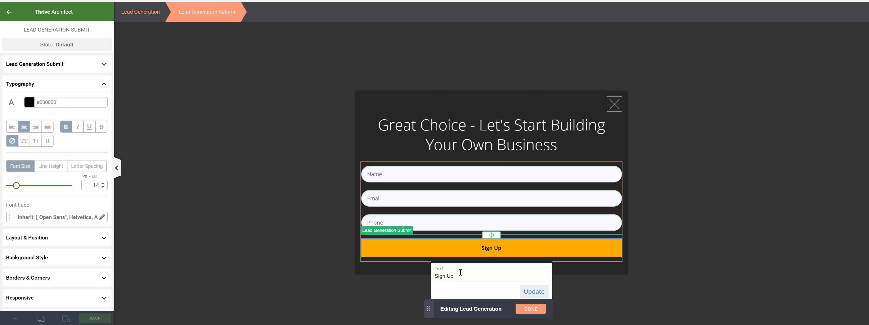
left_click_drag(454, 277, 437, 277)
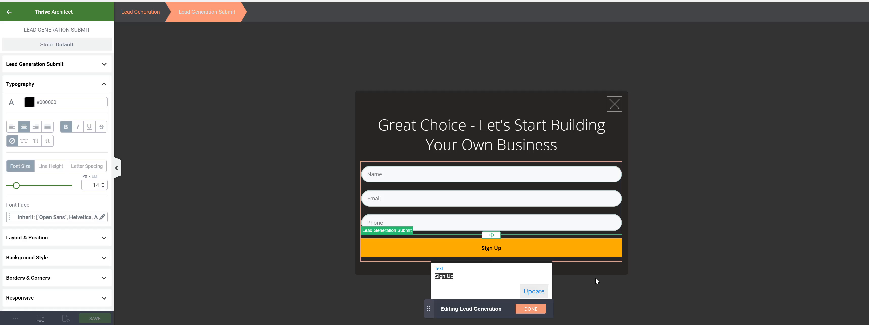
type("Let's start my Business")
key("BackSpace")
type("S")
key("Right")
key("Right")
key("BackSpace")
type("M")
left_click(533, 292)
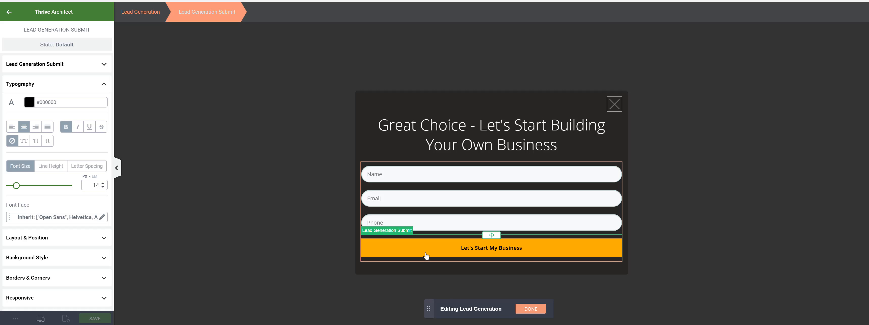
Set the button text to capitalized case and increase its font size to 25 px
left_click(480, 250)
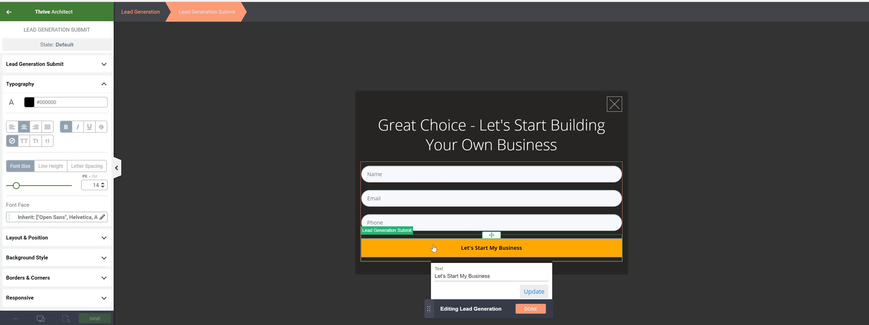
left_click(24, 140)
left_click(36, 141)
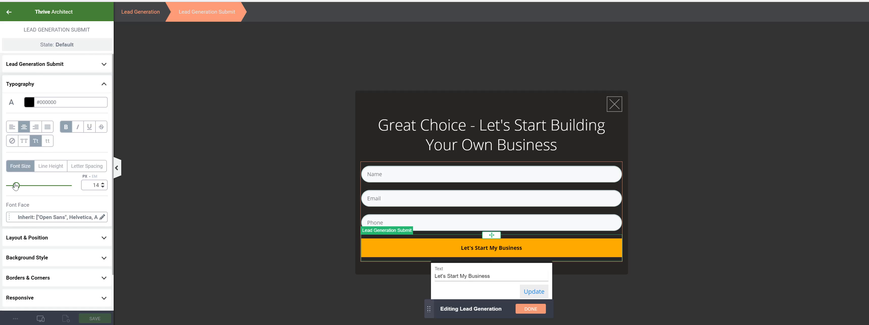
left_click_drag(16, 185, 23, 187)
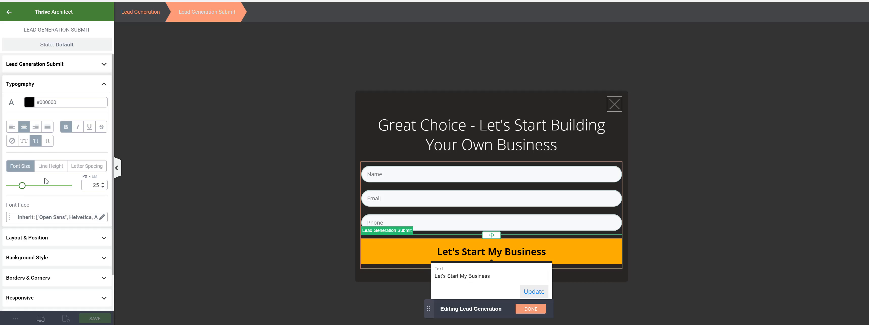
In the mobile preview, reduce the button text's line height to 1.15 em
mouse_move(43, 313)
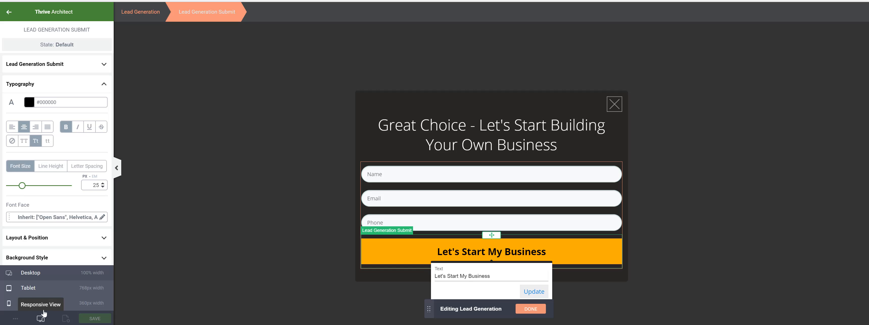
left_click(28, 288)
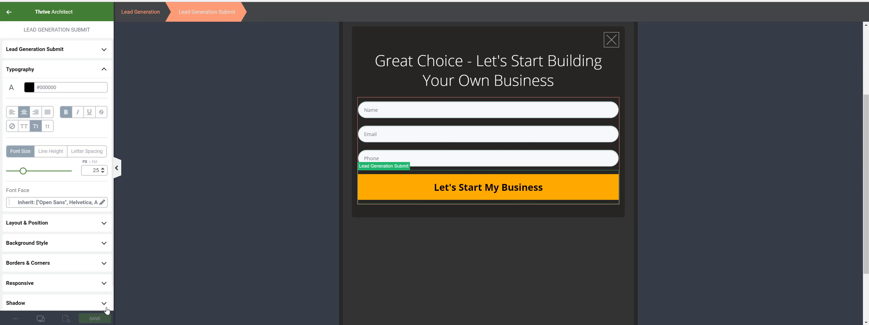
mouse_move(40, 319)
left_click(23, 304)
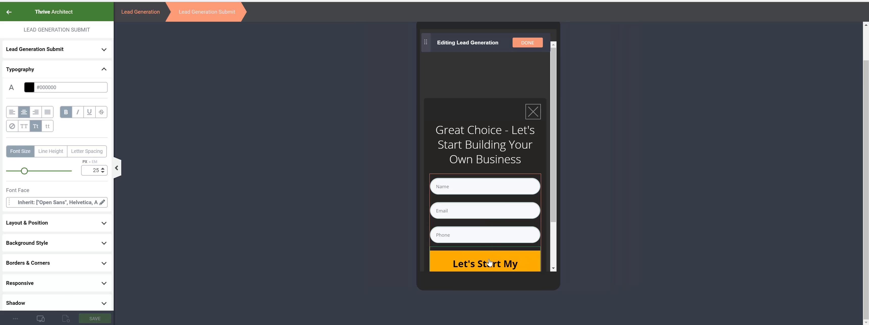
scroll(489, 262, "down", 2)
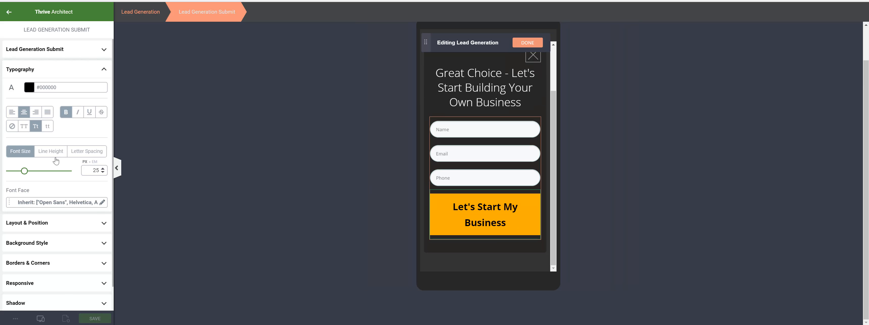
left_click(65, 154)
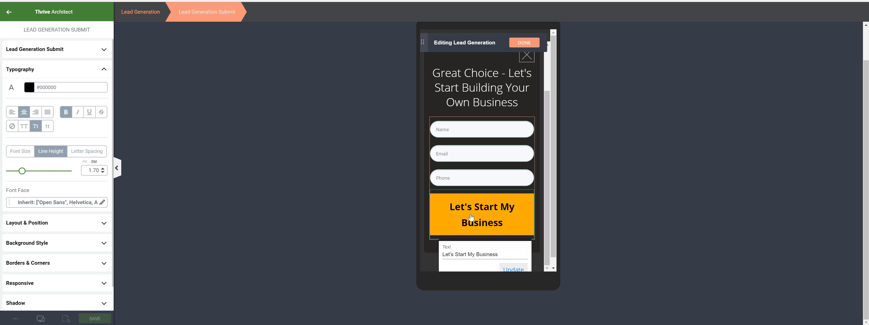
left_click(27, 155)
left_click(49, 155)
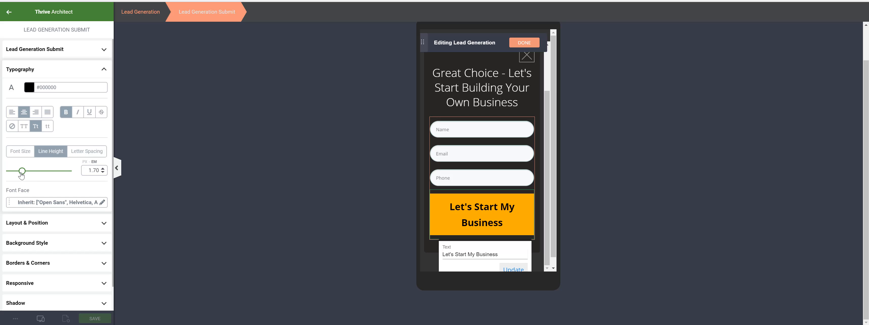
left_click_drag(24, 171, 18, 172)
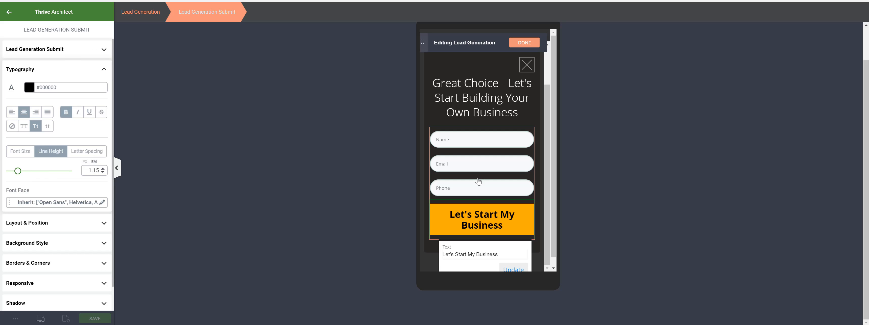
scroll(486, 135, "up", 2)
scroll(490, 143, "down", 2)
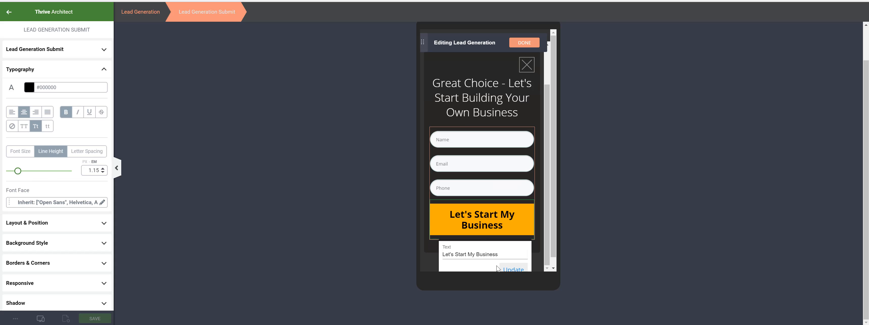
left_click(513, 272)
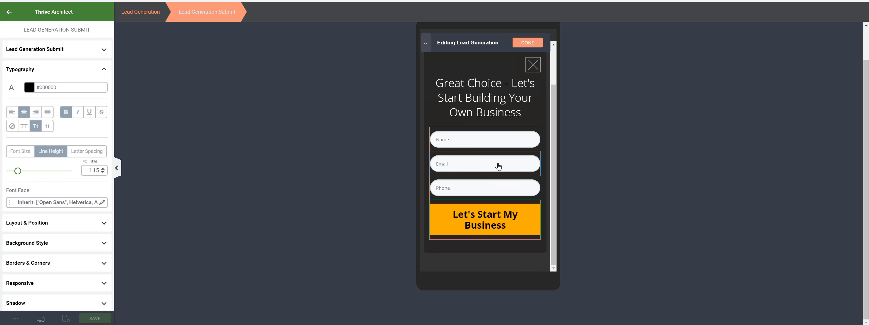
Switch the preview back to desktop view
scroll(498, 162, "up", 2)
scroll(482, 205, "down", 2)
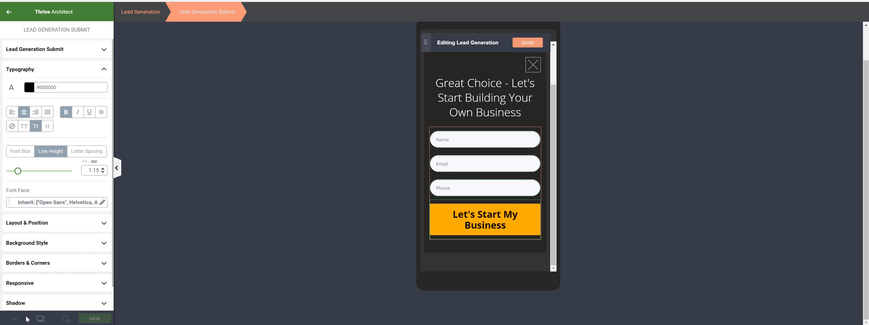
left_click(41, 319)
left_click(35, 276)
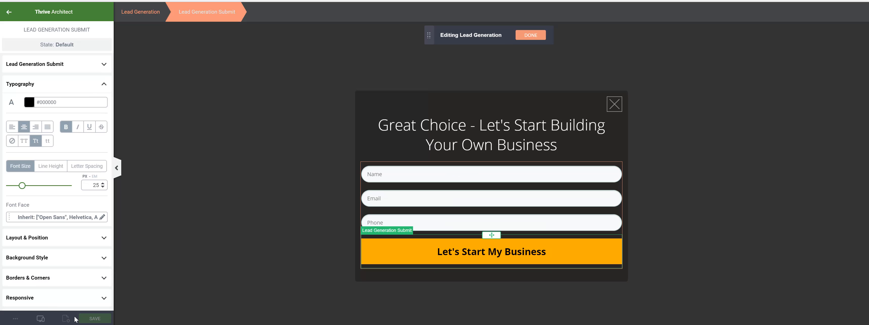
Finish editing the submit button and save the lightbox
left_click(530, 36)
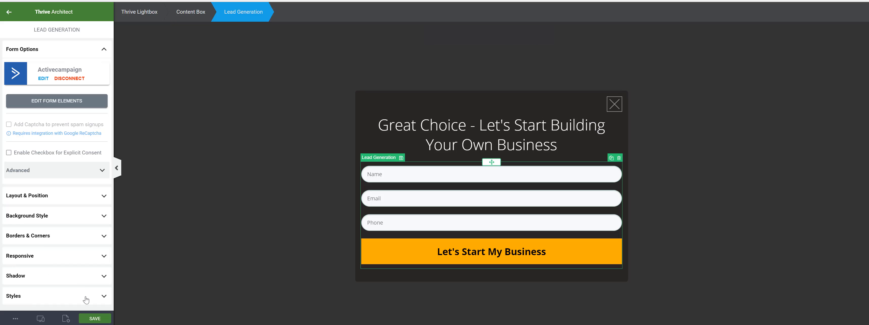
left_click(94, 319)
In form element editing, reorder the input fields so Phone comes first, then Email, then Name
left_click(100, 102)
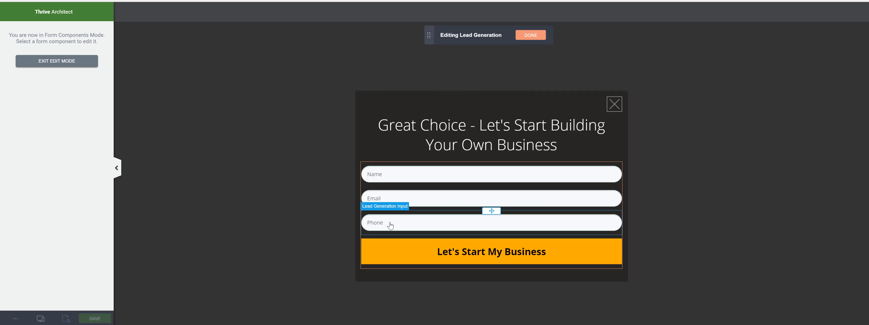
left_click(390, 225)
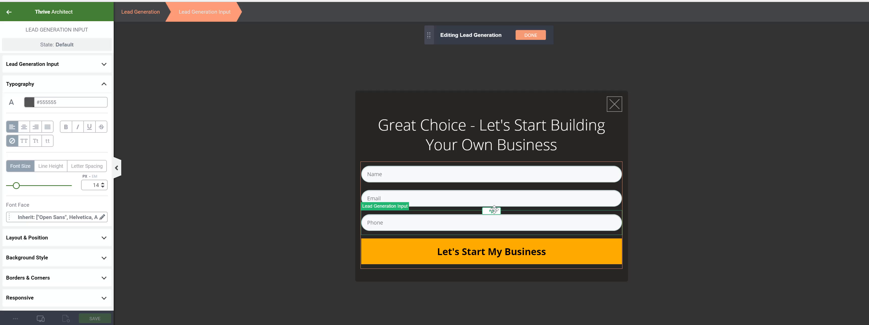
left_click_drag(494, 210, 493, 174)
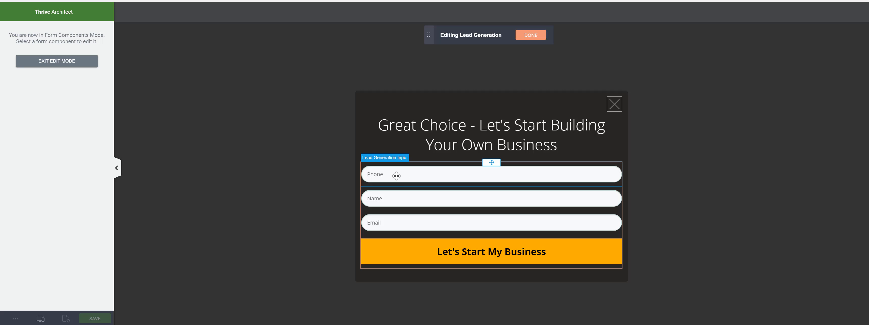
left_click_drag(491, 213, 488, 192)
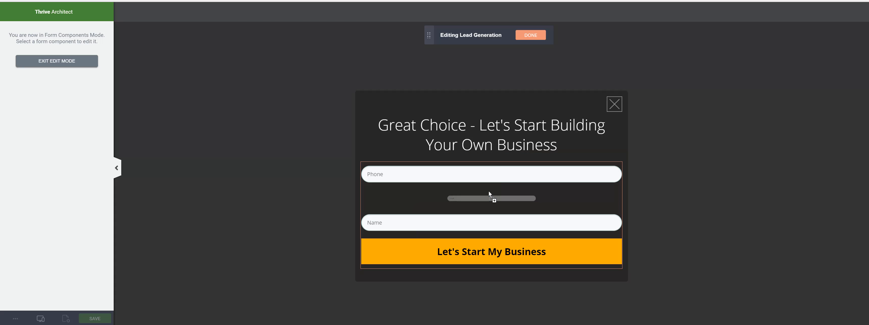
Set the name field's placeholder to "Your First Name"
left_click(389, 227)
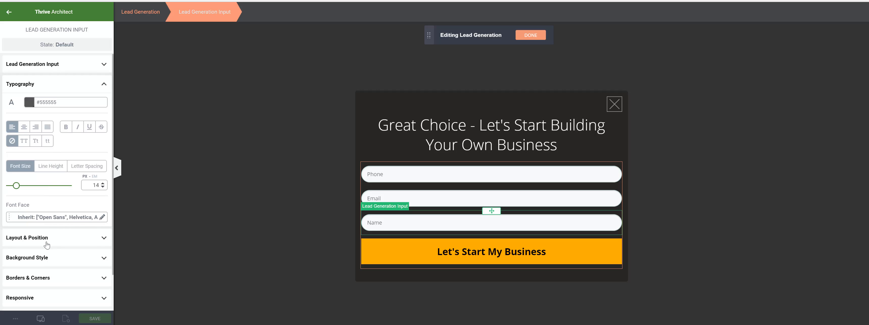
left_click(42, 68)
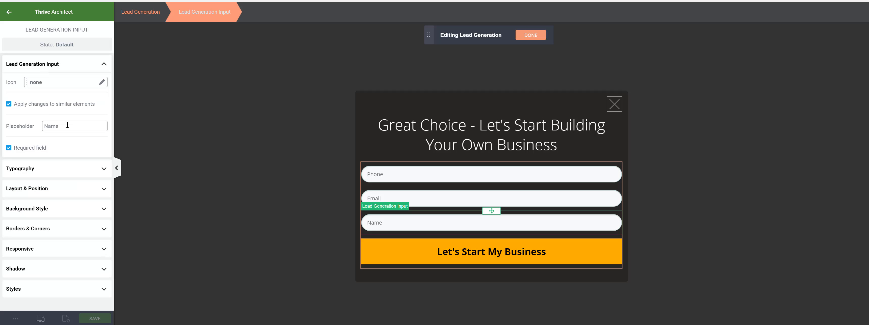
left_click_drag(67, 126, 24, 124)
type("Your First Name")
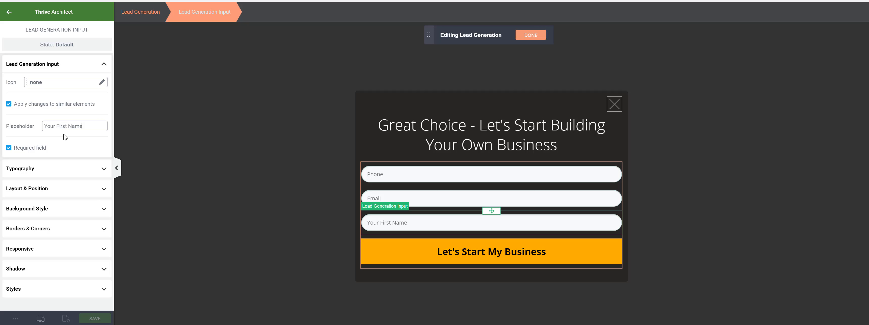
Set the email field's placeholder to "Your Email"
left_click(417, 195)
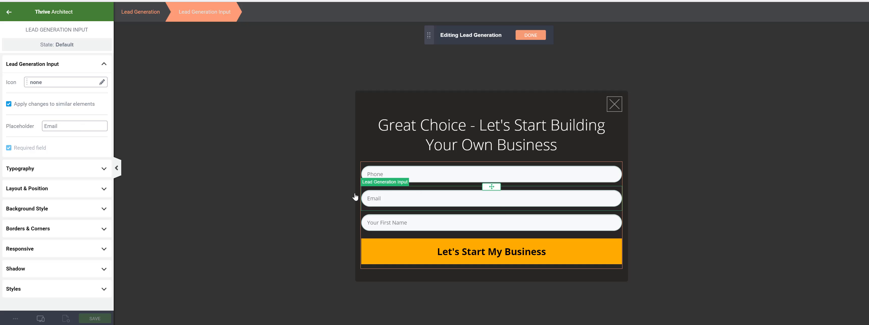
left_click(45, 126)
type("Your")
Set the phone field's placeholder to "Your Cell #" followed by an example international phone number
left_click(369, 180)
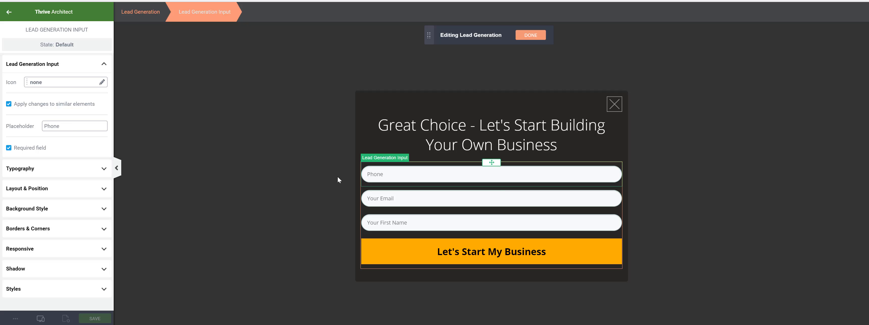
left_click(43, 128)
type("Your Cell")
type(" #")
type(" 1")
key("Return")
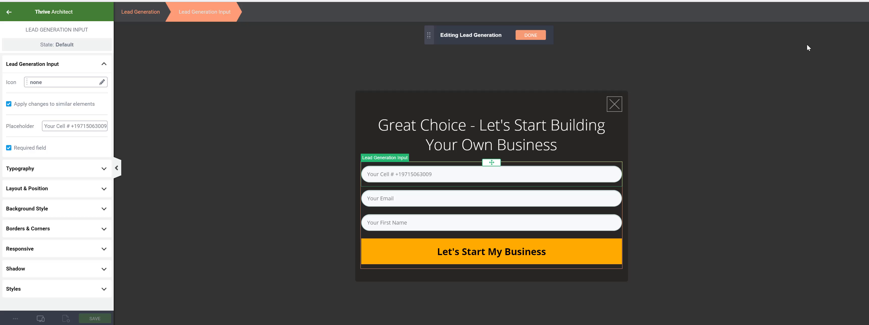
Finish editing the form elements and save the lightbox
left_click(530, 36)
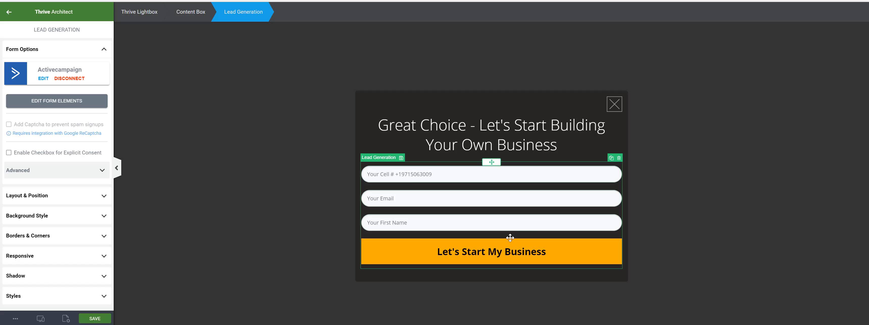
left_click(98, 318)
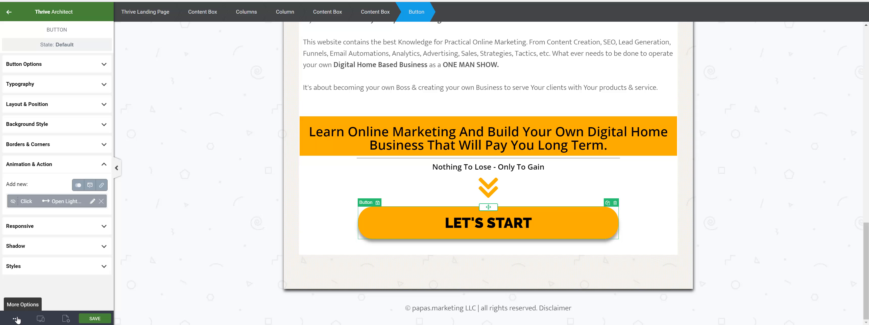
View the live page and open the signup lightbox from the "Every Beginning Is Hard" button
left_click(18, 323)
left_click(30, 246)
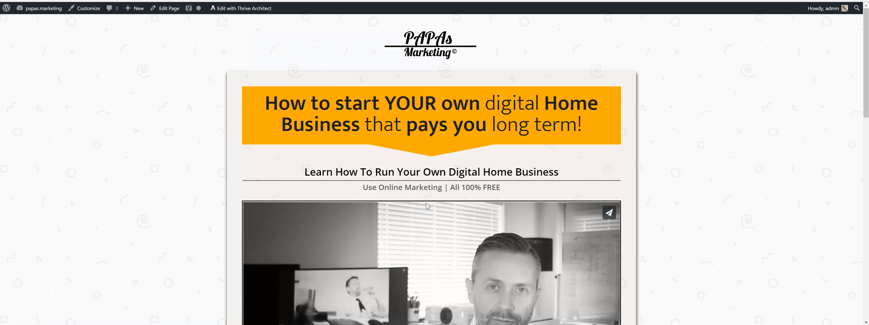
scroll(426, 206, "down", 10)
scroll(426, 206, "up", 5)
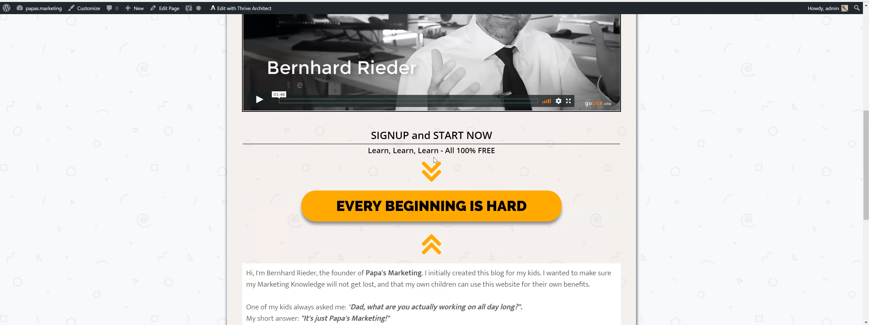
left_click(427, 204)
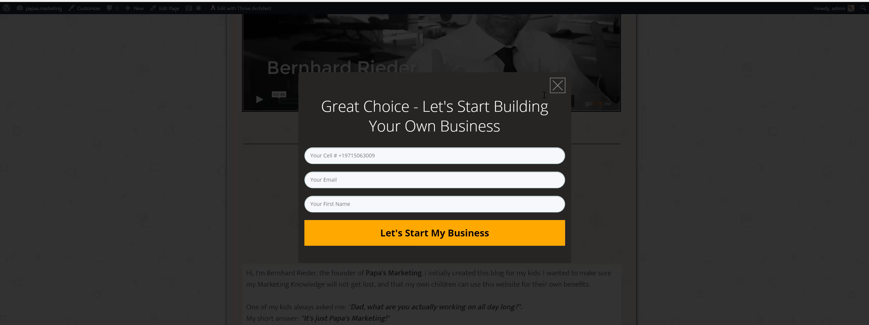
Close the lightbox and switch to the sign-up confirmation page tab
left_click(557, 85)
scroll(500, 170, "up", 8)
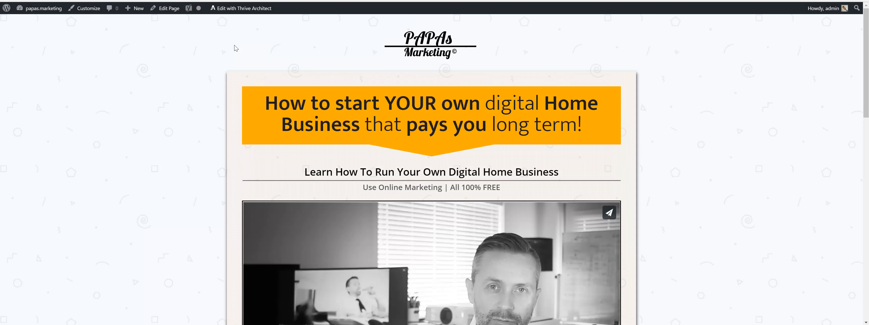
left_click(553, 0)
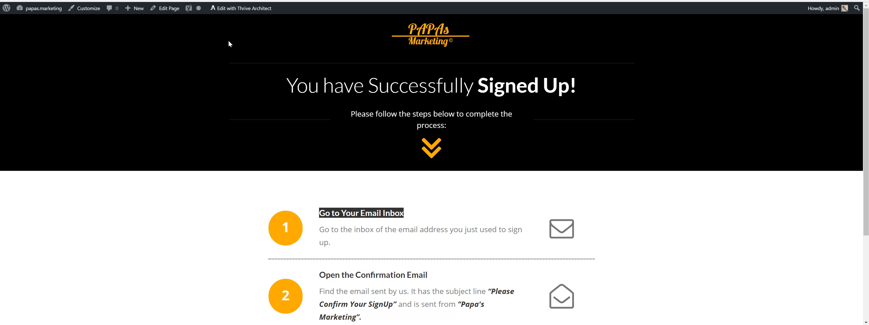
scroll(423, 215, "down", 3)
scroll(425, 217, "up", 3)
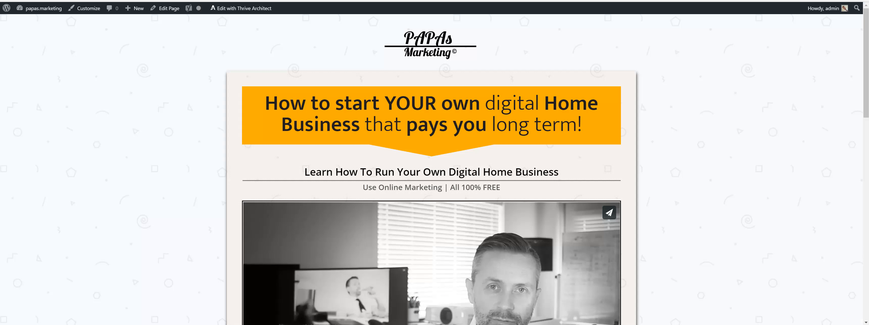
Open the Add Code to Head settings in the WordPress dashboard and select the Google Analytics snippet
mouse_move(32, 10)
left_click(30, 24)
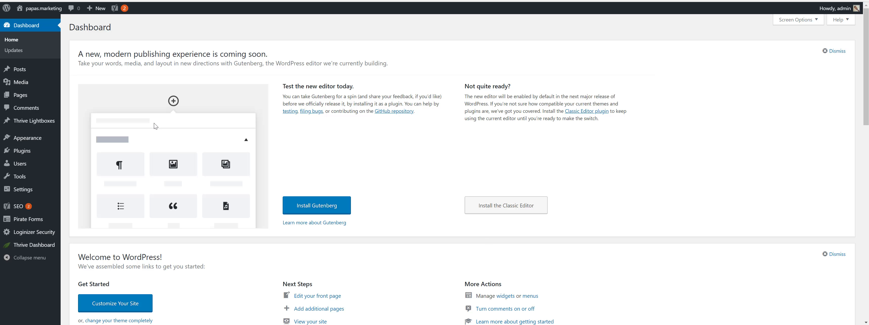
mouse_move(23, 144)
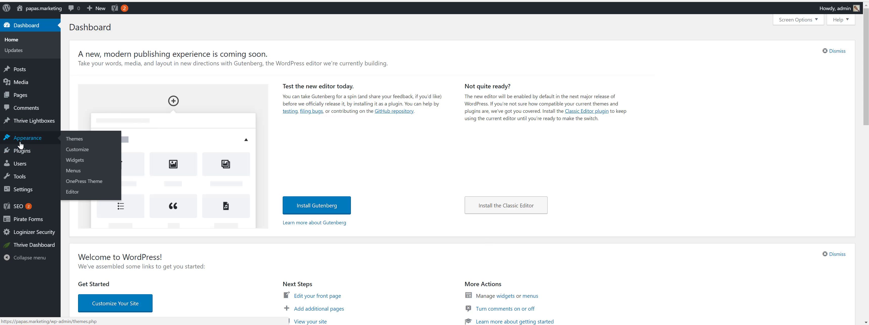
mouse_move(21, 155)
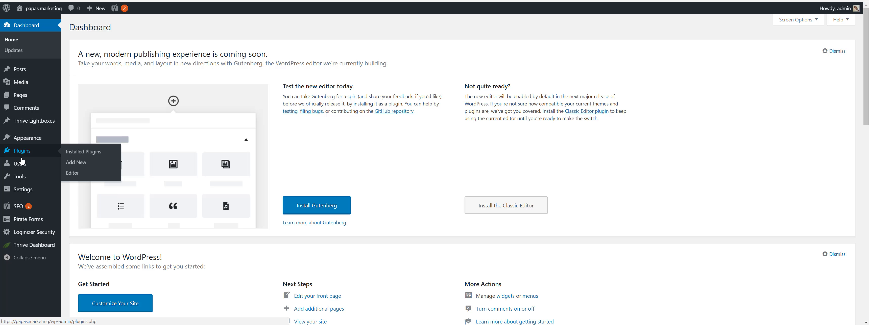
mouse_move(42, 193)
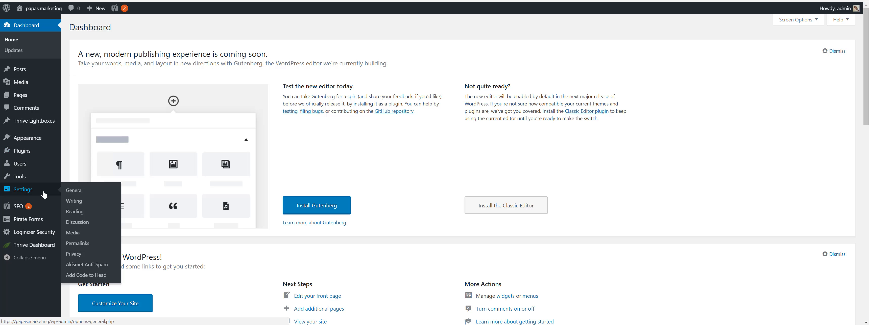
left_click(77, 277)
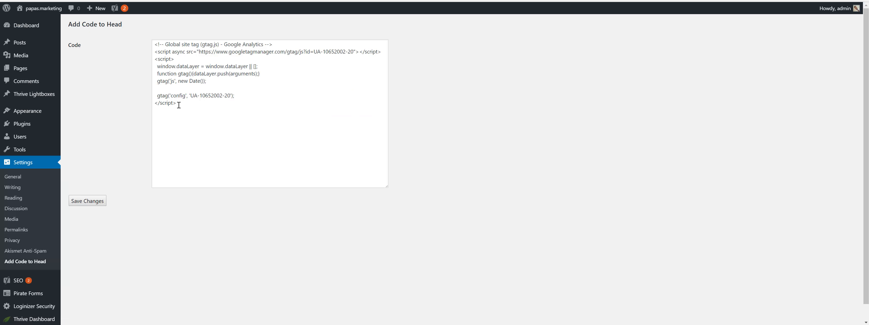
left_click_drag(176, 103, 157, 50)
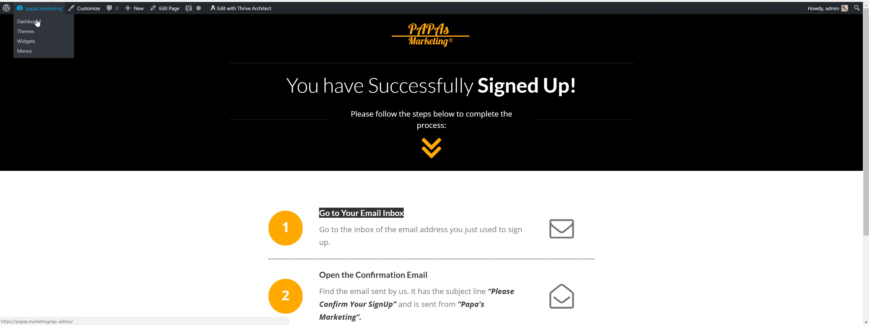
Visit the site's homepage and scroll through its signup section
left_click(37, 23)
mouse_move(34, 8)
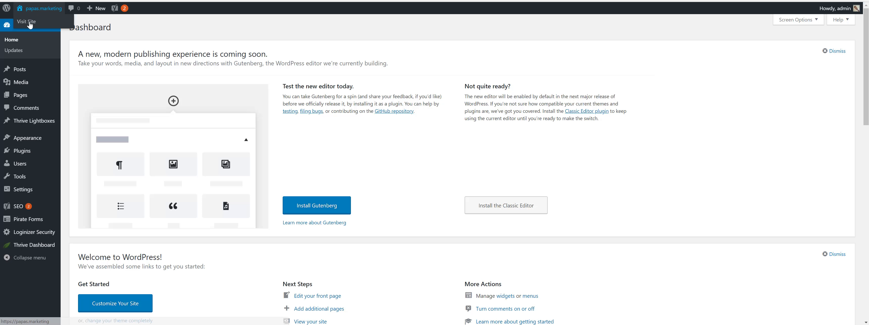
left_click(31, 23)
scroll(402, 167, "down", 15)
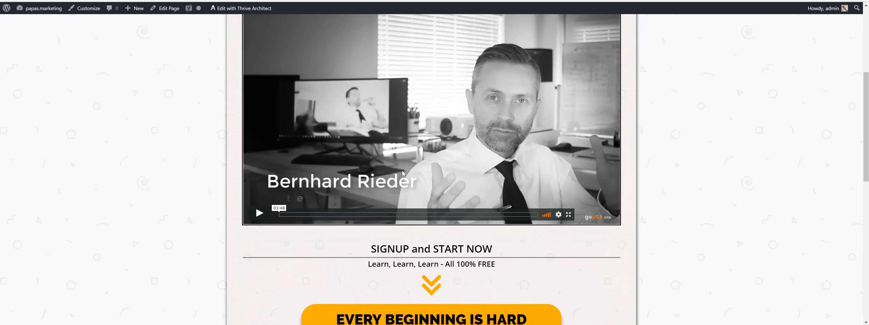
scroll(437, 233, "up", 8)
scroll(438, 233, "up", 10)
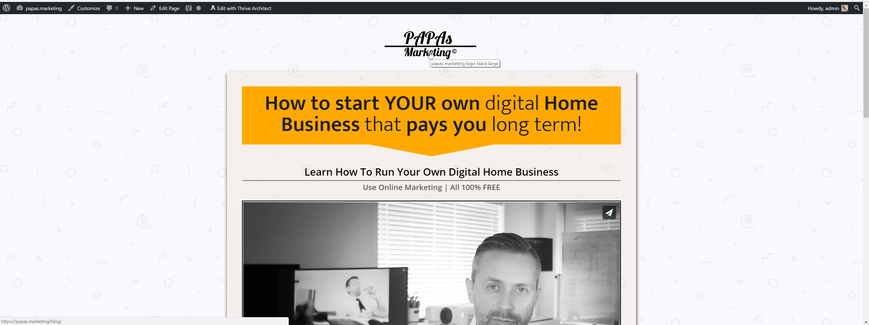
scroll(446, 135, "down", 10)
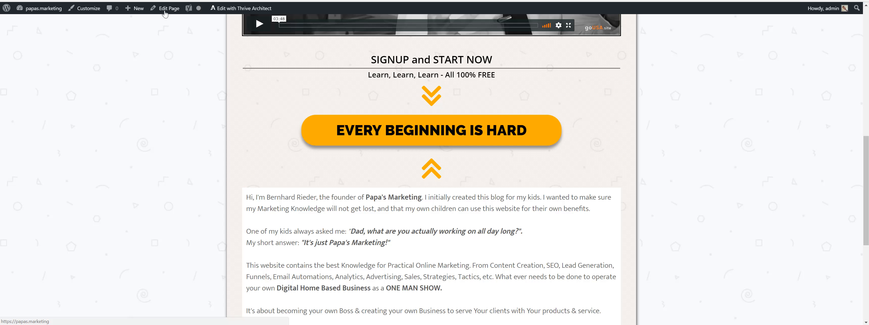
scroll(465, 167, "up", 1)
scroll(466, 167, "up", 10)
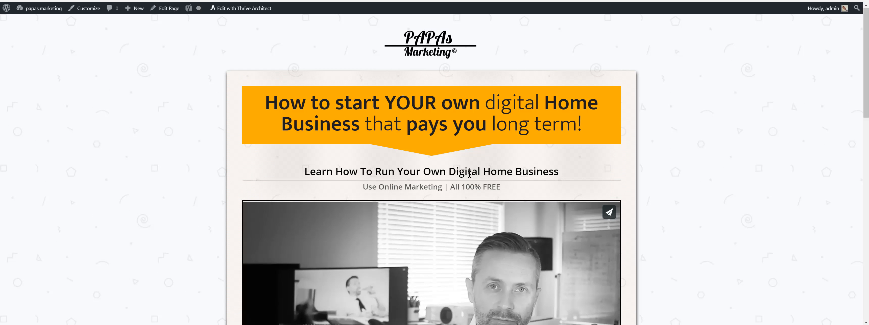
scroll(469, 172, "down", 8)
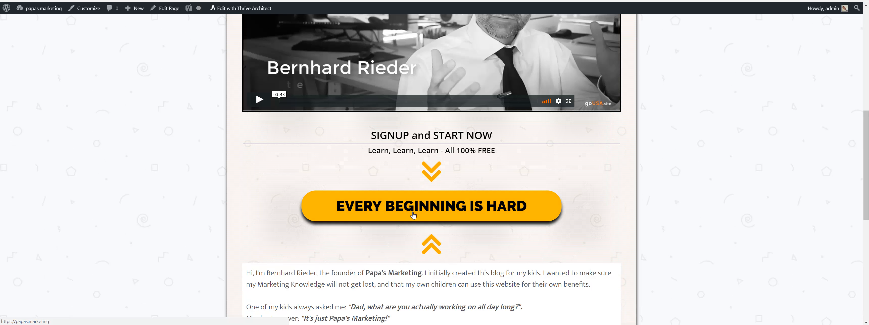
scroll(413, 215, "up", 5)
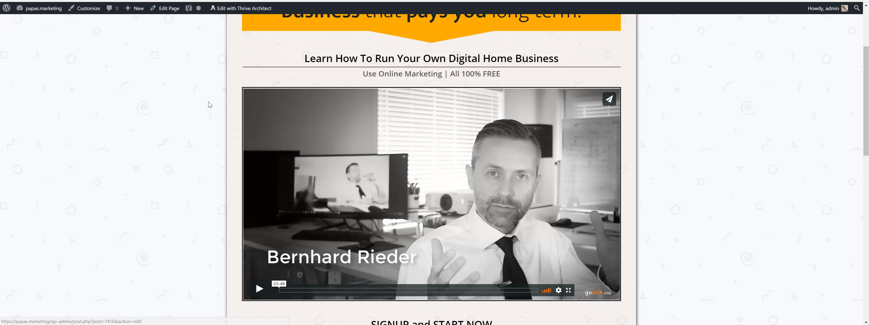
scroll(210, 106, "up", 3)
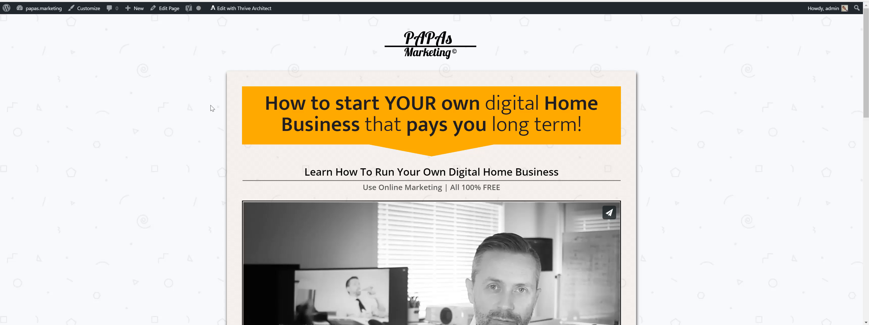
scroll(642, 200, "down", 12)
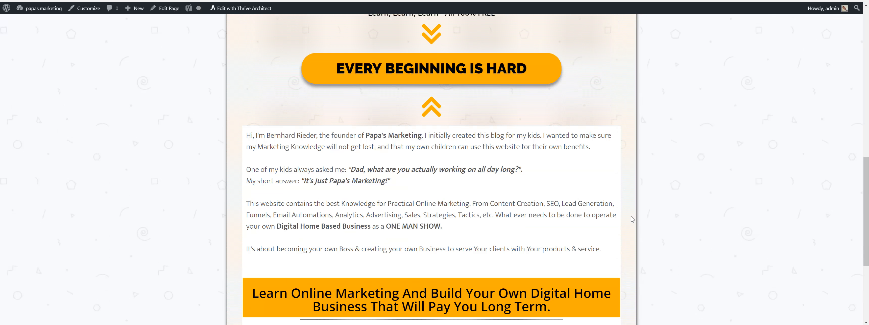
scroll(632, 219, "down", 4)
scroll(638, 216, "up", 18)
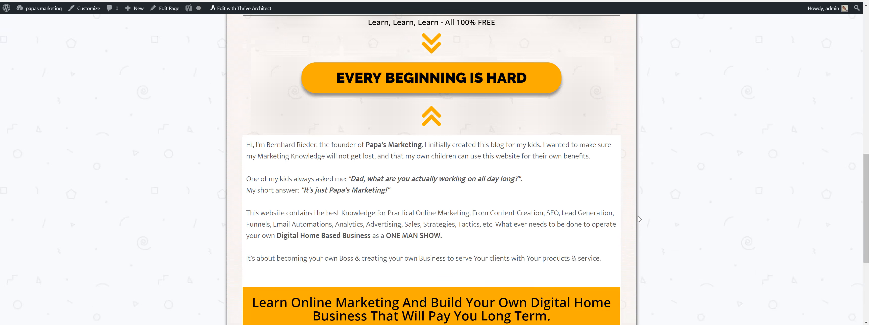